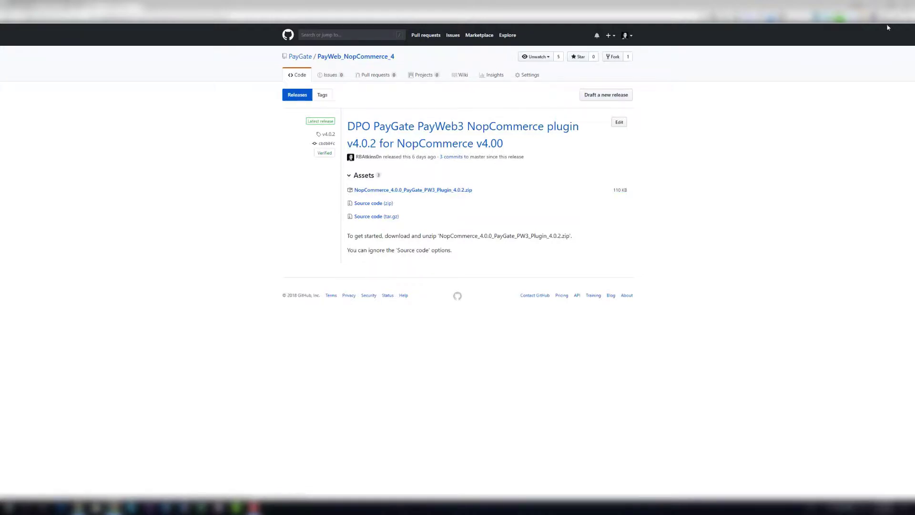
- Extract all files from the downloaded PayGate plugin zip onto the desktop
click(905, 5)
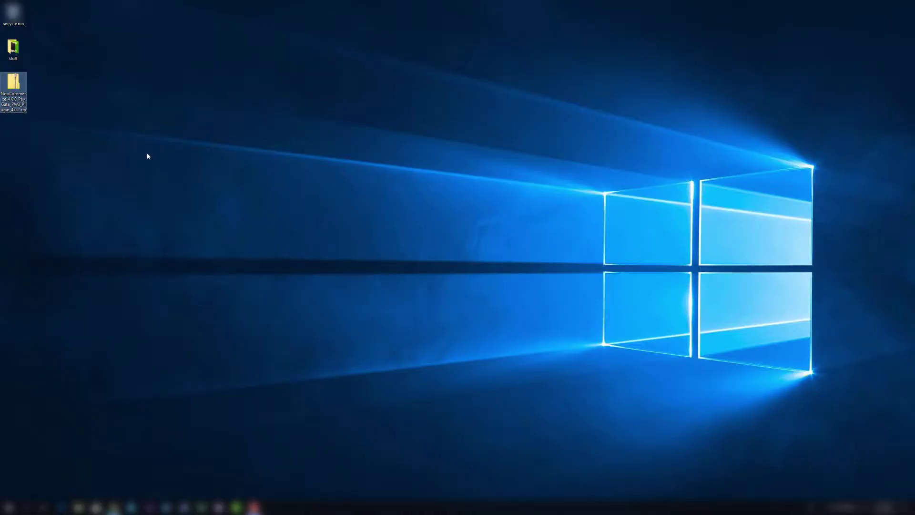
right_click(17, 107)
click(48, 122)
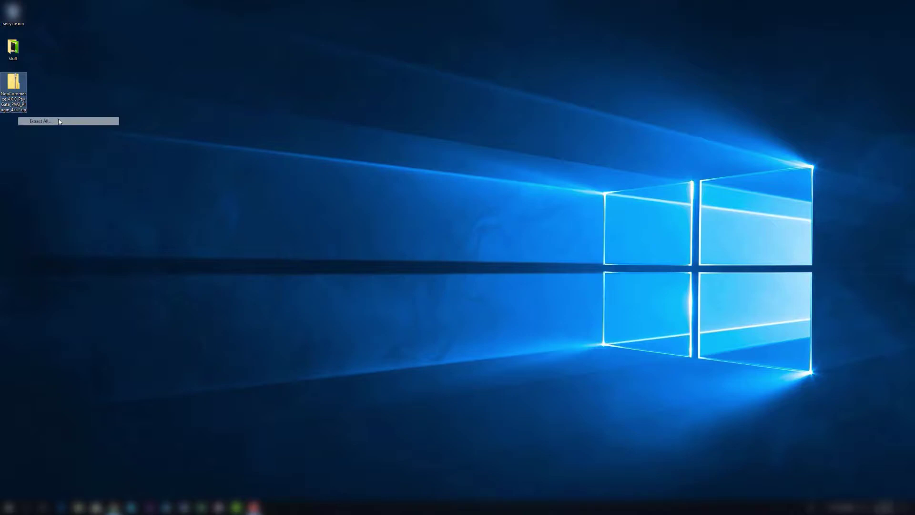
click(515, 328)
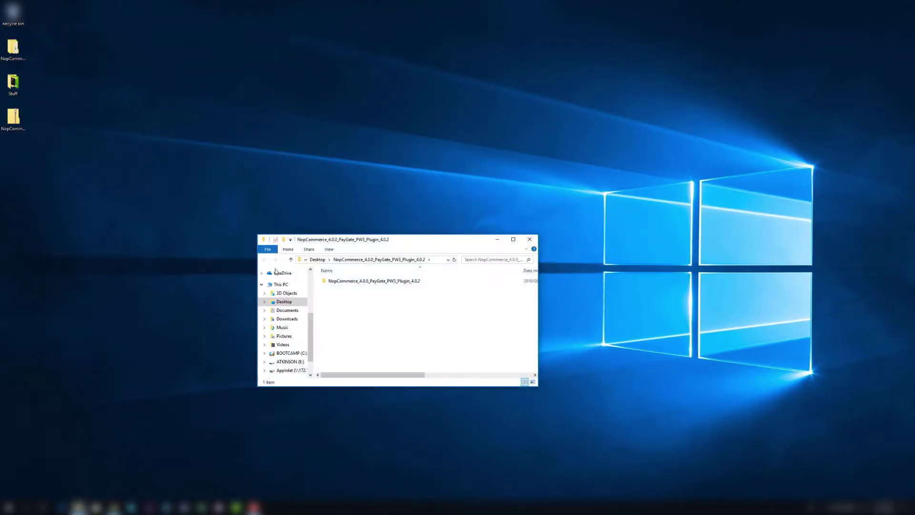
- Open the extracted plugin folders down to the Payments.PayGate folder and setup PDF
click(353, 282)
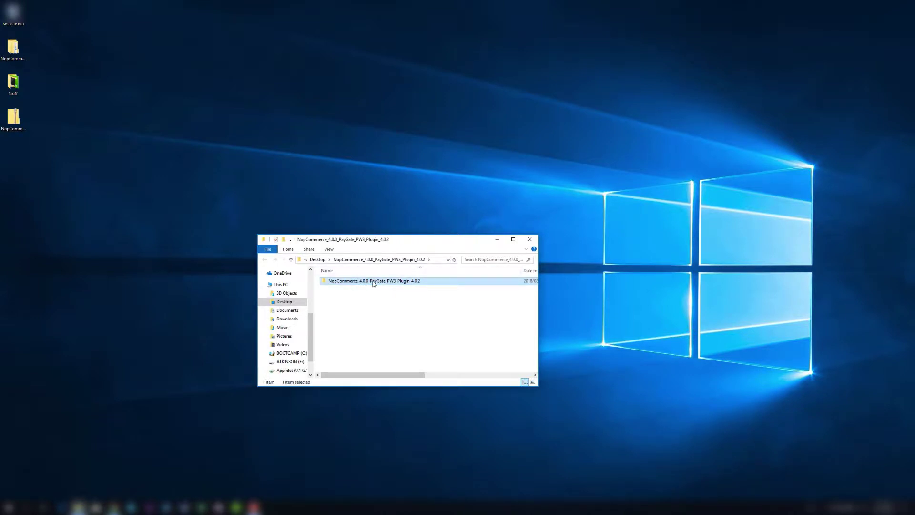
double_click(374, 283)
click(350, 282)
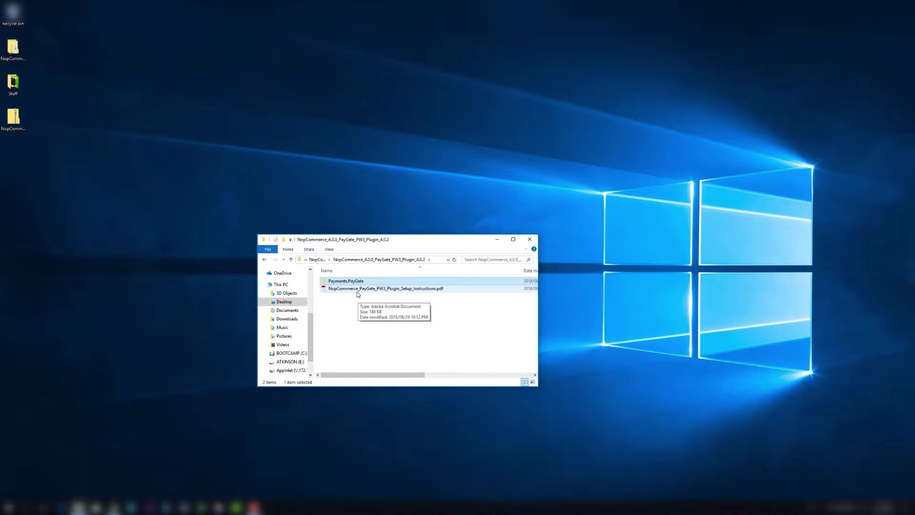
- Open the setup instructions PDF, zoom out to show all four steps, then return to the admin
click(357, 291)
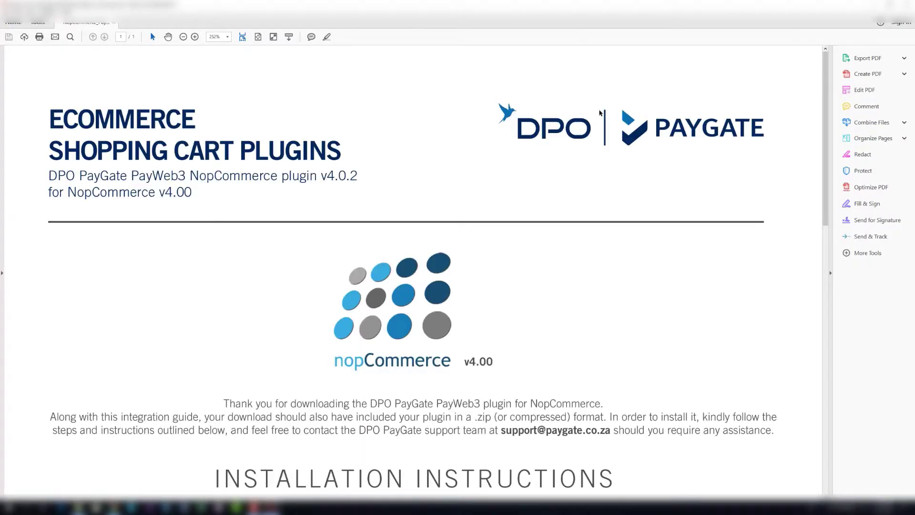
click(184, 37)
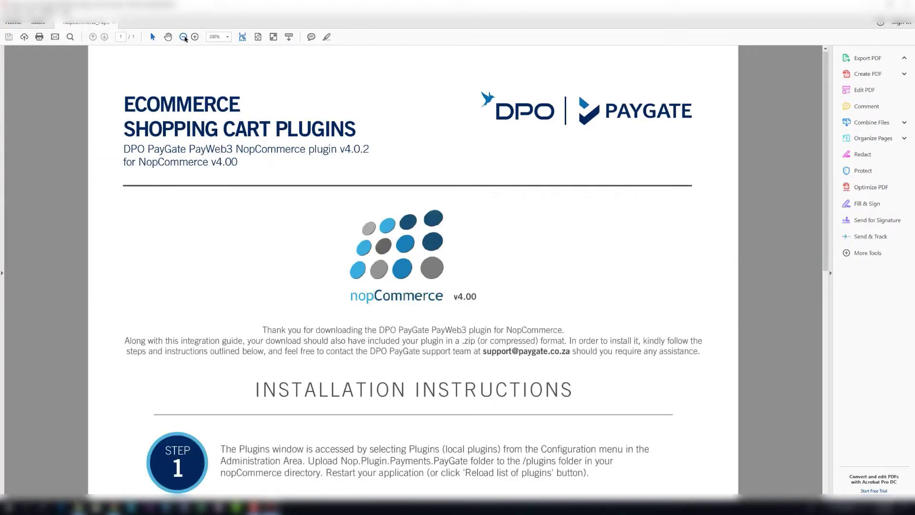
click(183, 37)
click(183, 37)
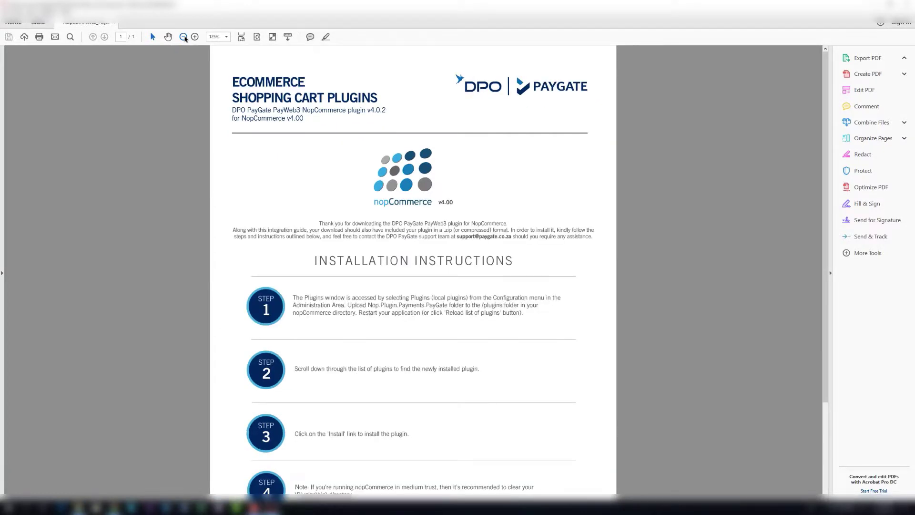
click(183, 37)
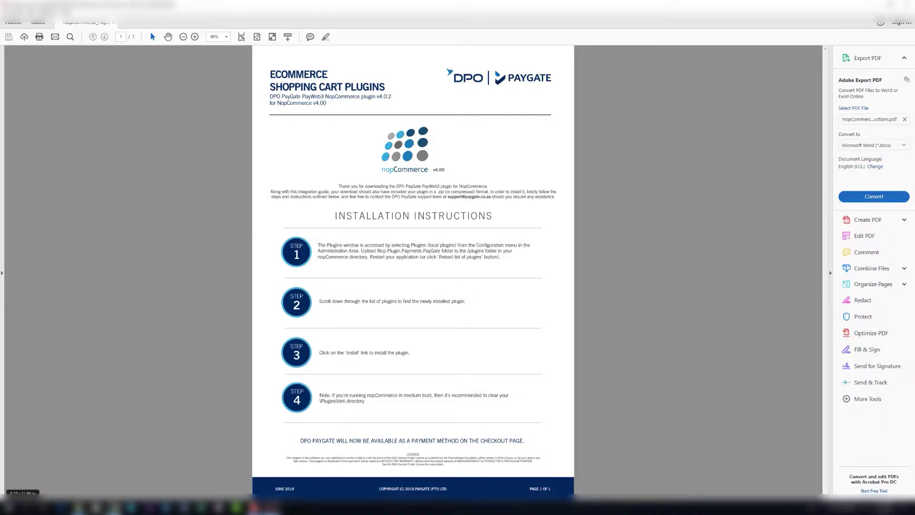
click(116, 506)
click(61, 163)
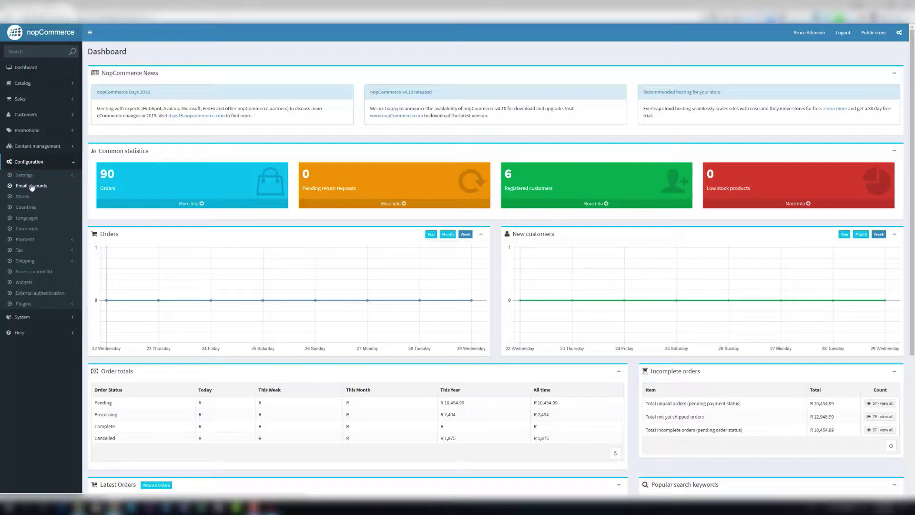
- Expand Configuration > Plugins in the admin sidebar to reach Local plugins
click(29, 304)
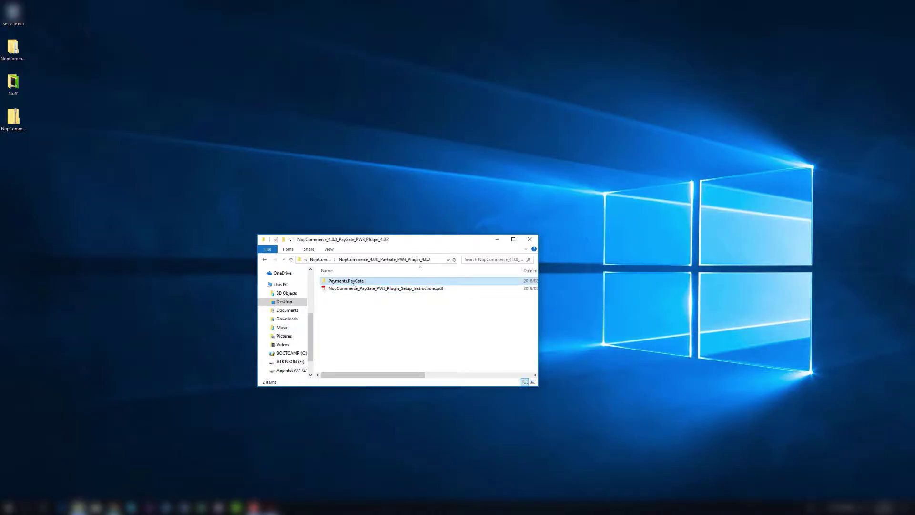
- Copy the Payments.PayGate folder and check its contents
right_click(352, 283)
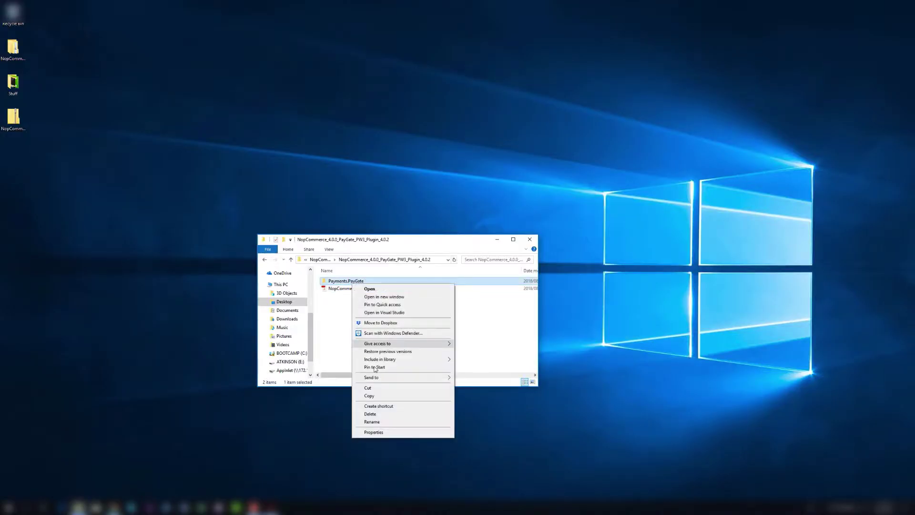
click(376, 396)
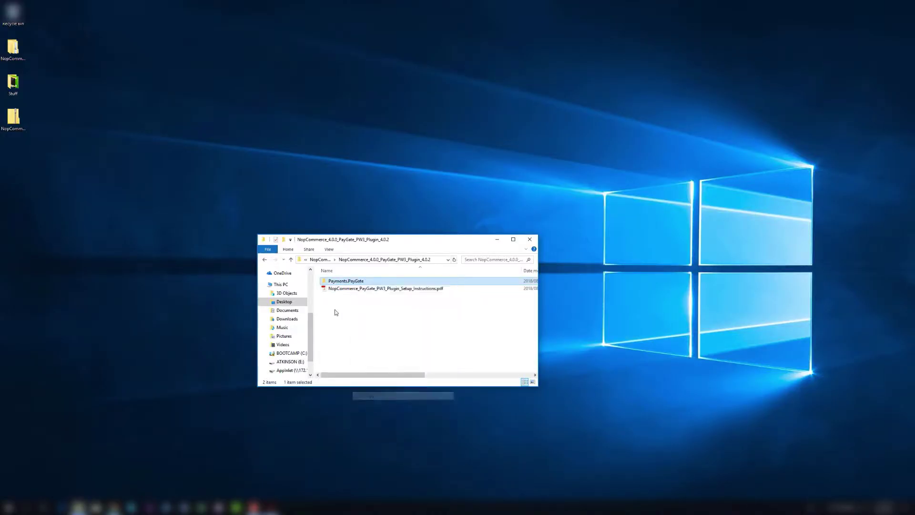
double_click(358, 285)
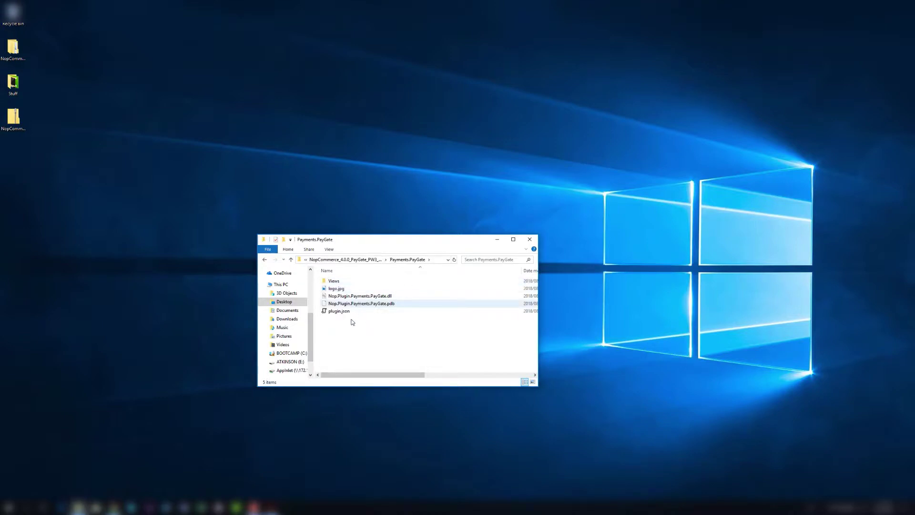
scroll(312, 319, down, 2)
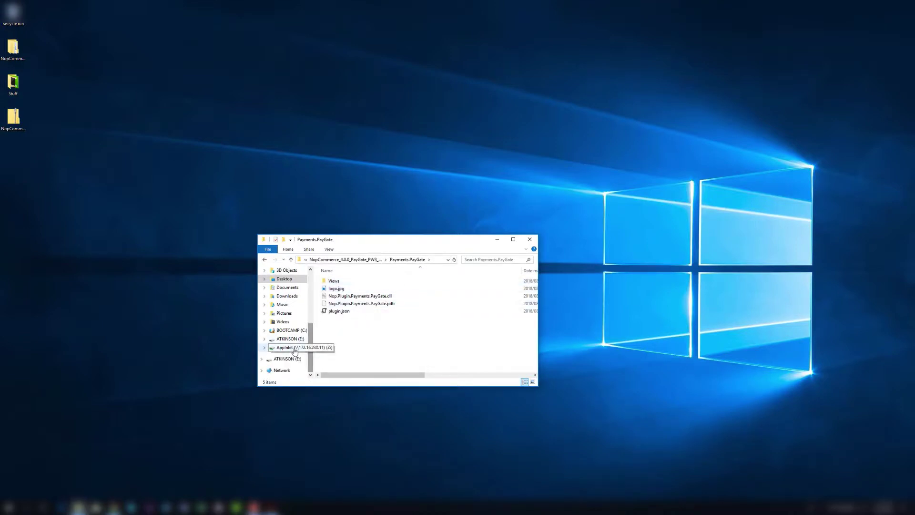
- Paste Payments.PayGate into the nopcommerce Plugins folder on the AppInlet drive, then close Explorer
click(289, 346)
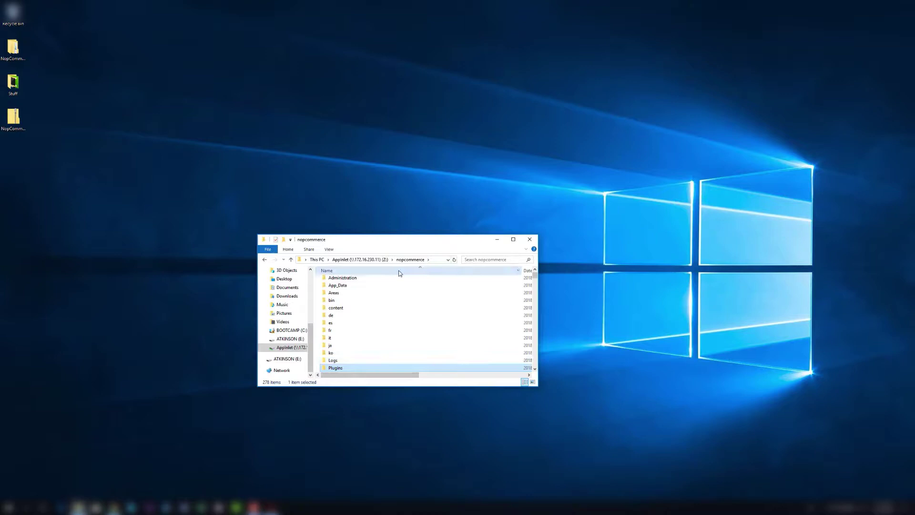
double_click(350, 367)
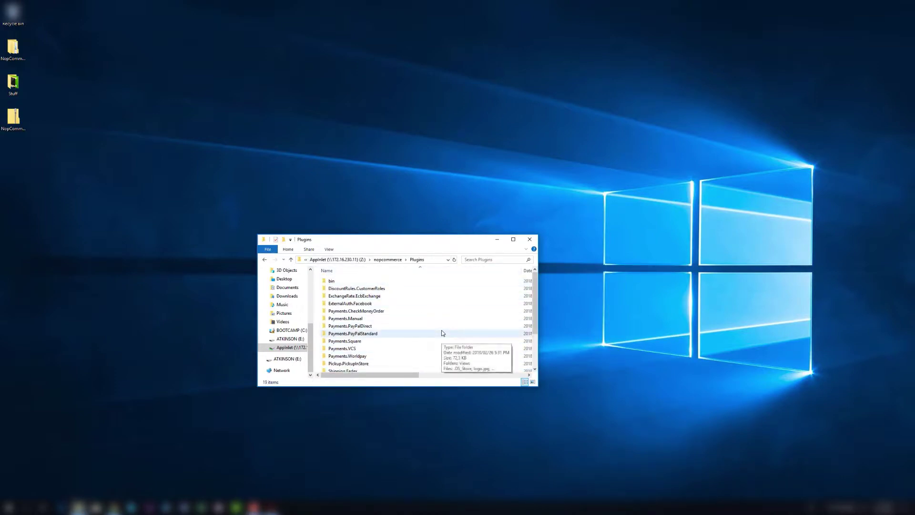
key(ctrl+v)
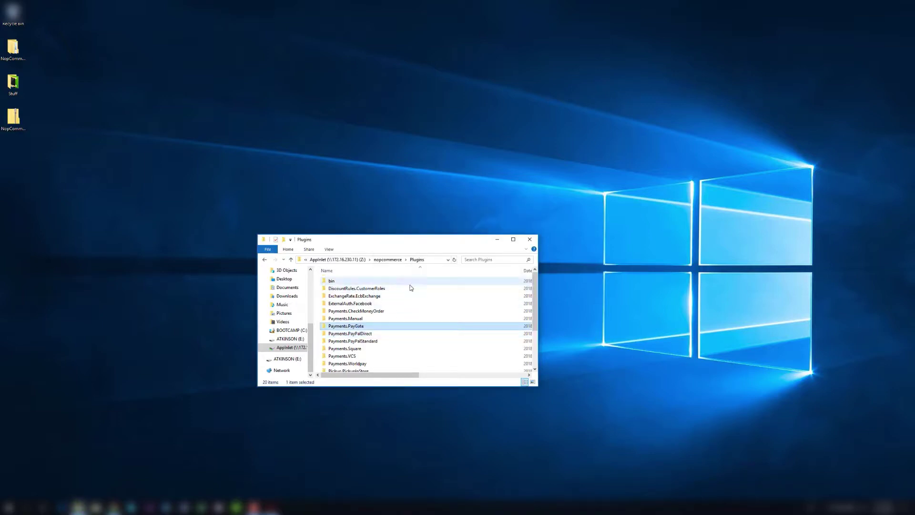
click(427, 305)
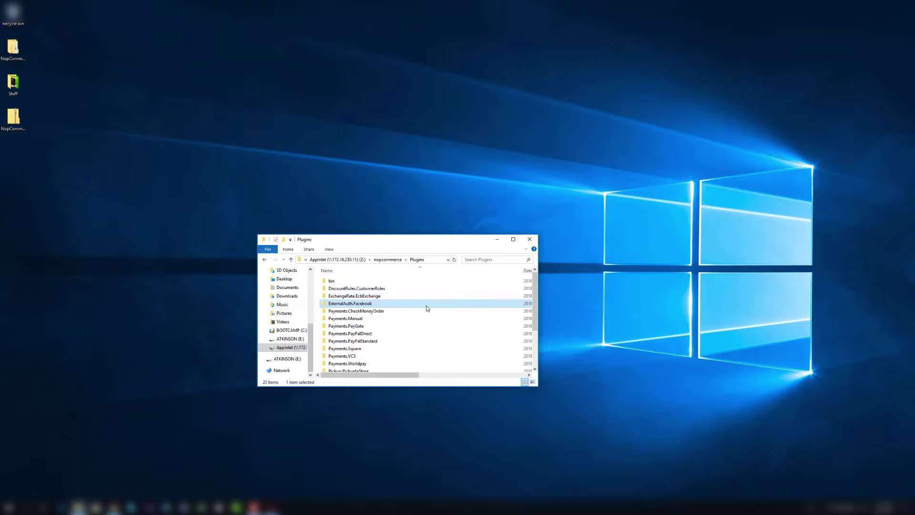
click(529, 240)
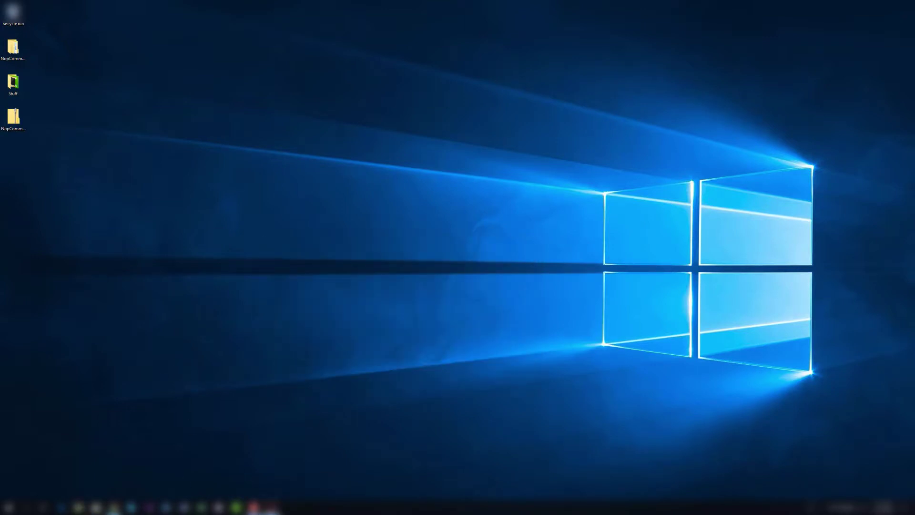
- Bring the PayGate installation instructions PDF back to the front in Acrobat Reader
click(254, 506)
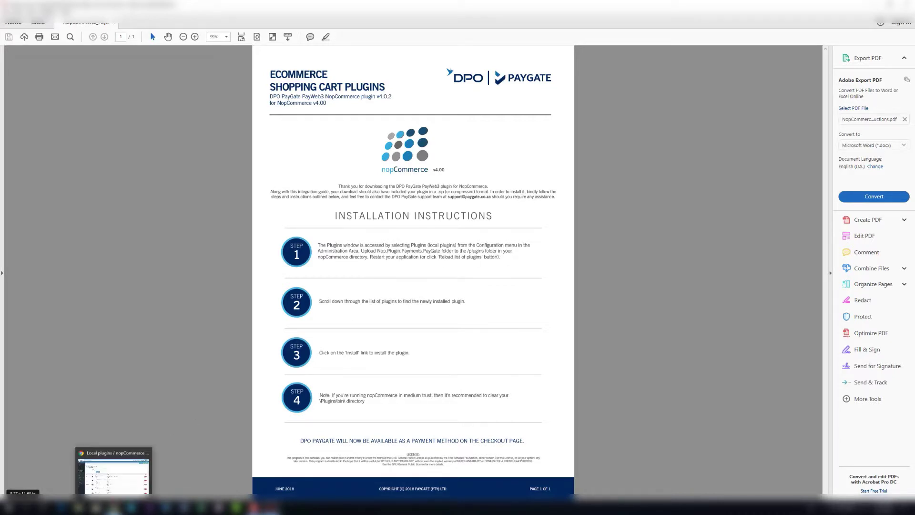
- Restart the nopCommerce store application from the admin's maintenance menu
click(113, 474)
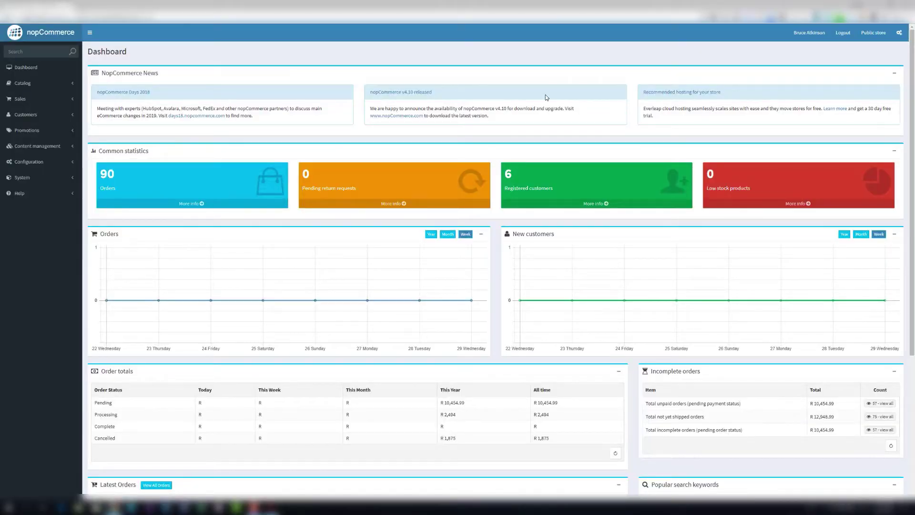
click(899, 32)
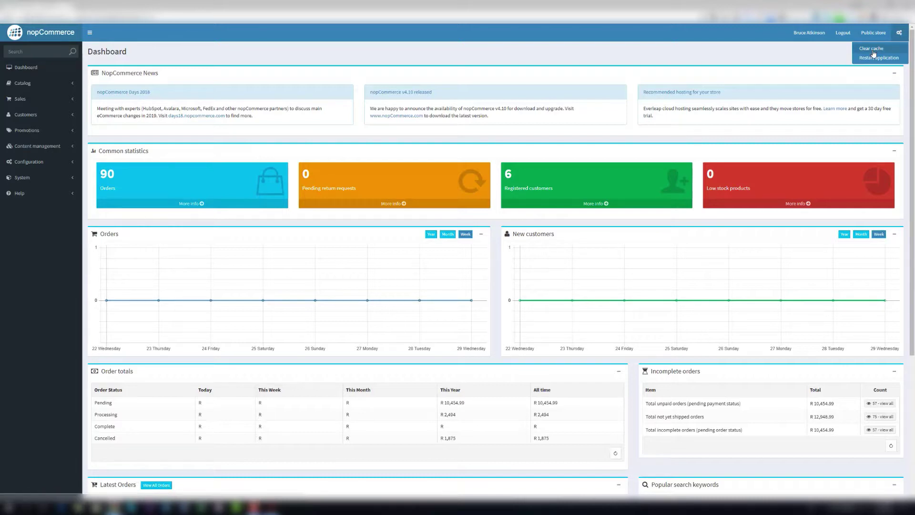
click(835, 53)
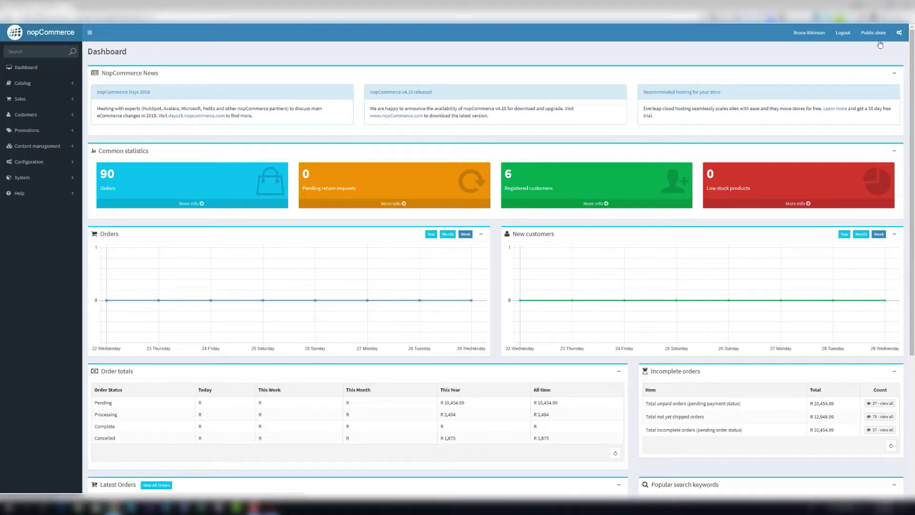
click(899, 33)
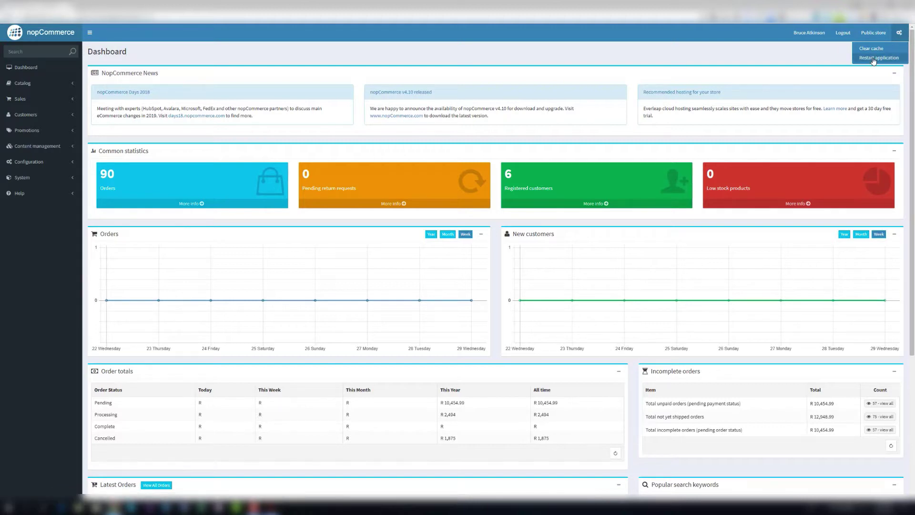
click(873, 58)
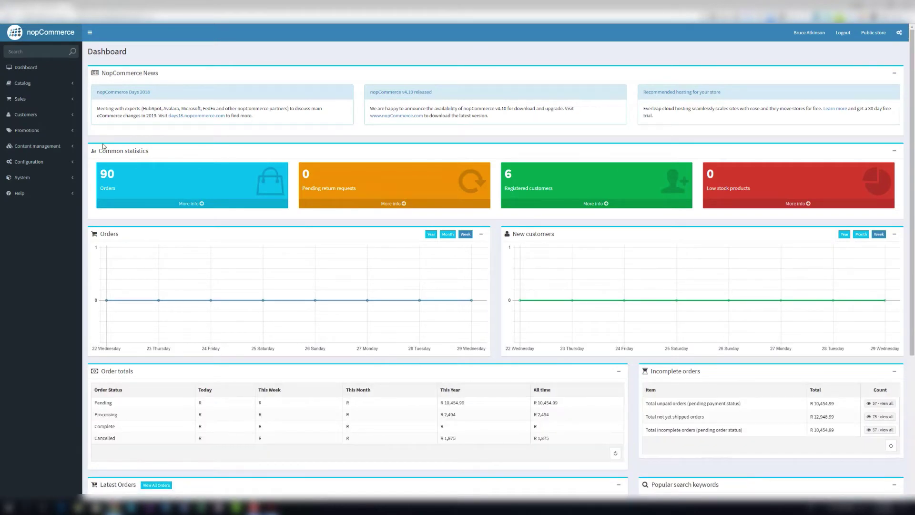
- Open Configuration > Plugins > Local plugins and reload the list of plugins
click(53, 164)
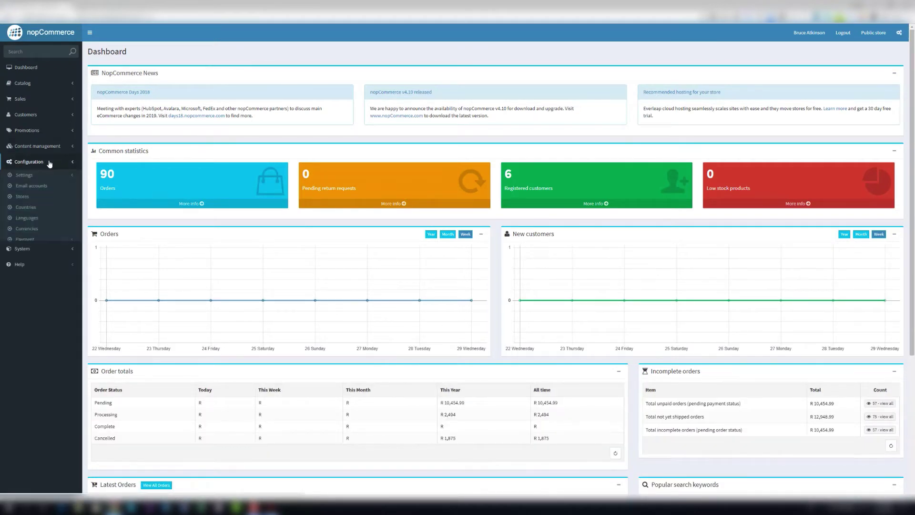
click(24, 303)
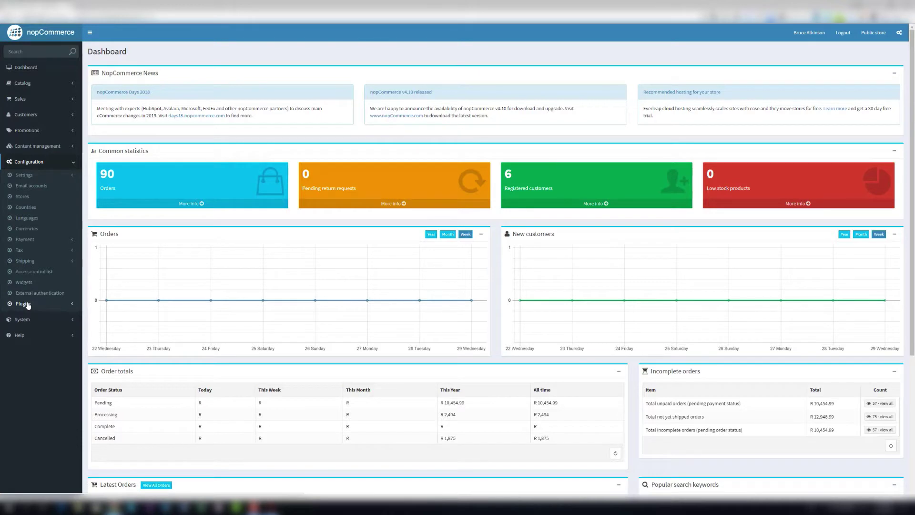
click(35, 316)
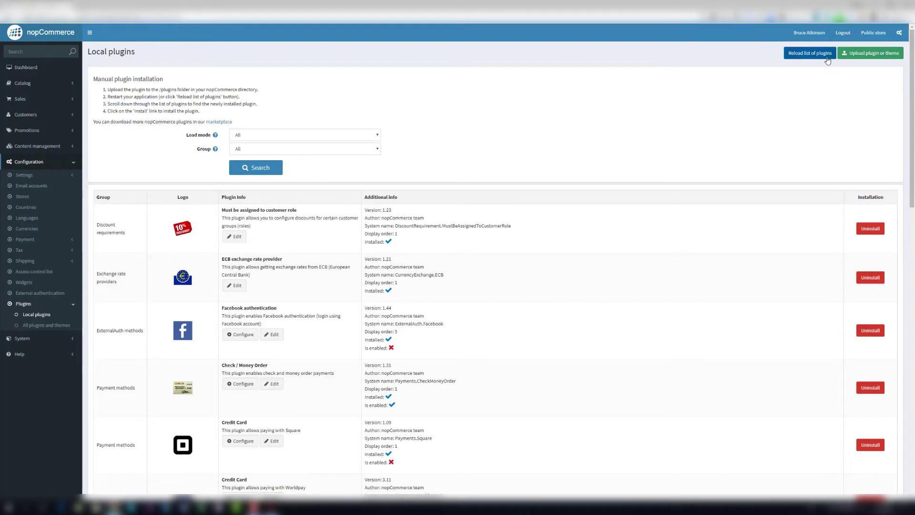
click(827, 57)
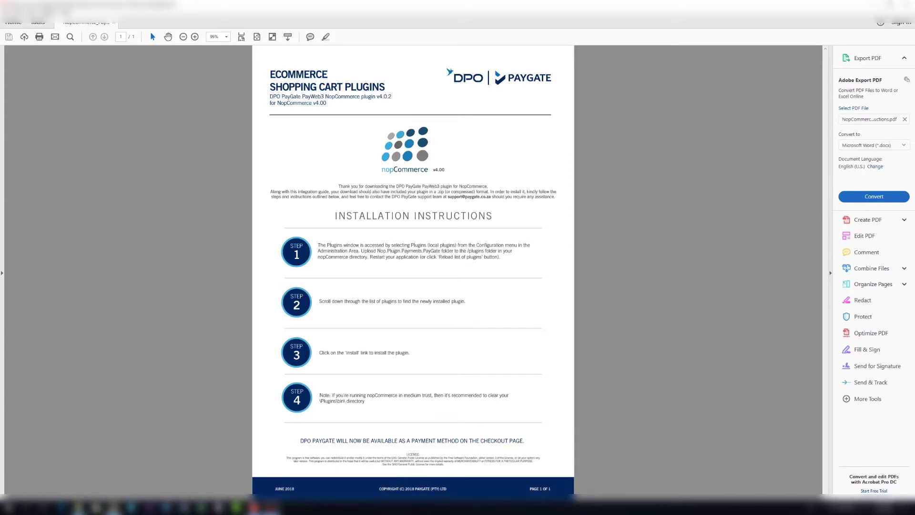
- Install the PayGate plugin from the Local plugins list
click(96, 507)
scroll(432, 289, down, 10)
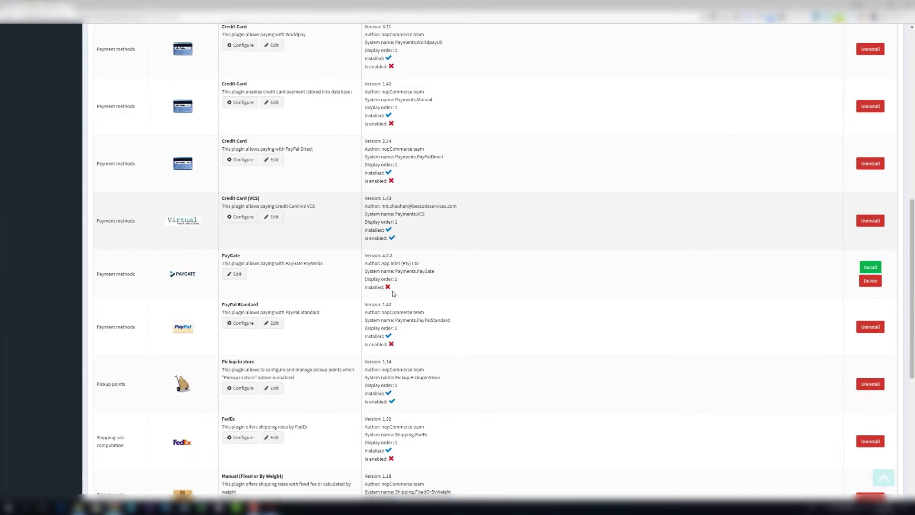
click(873, 270)
- Read the guide's Step 4 medium-trust note, then return to Local plugins
key(alt+Tab)
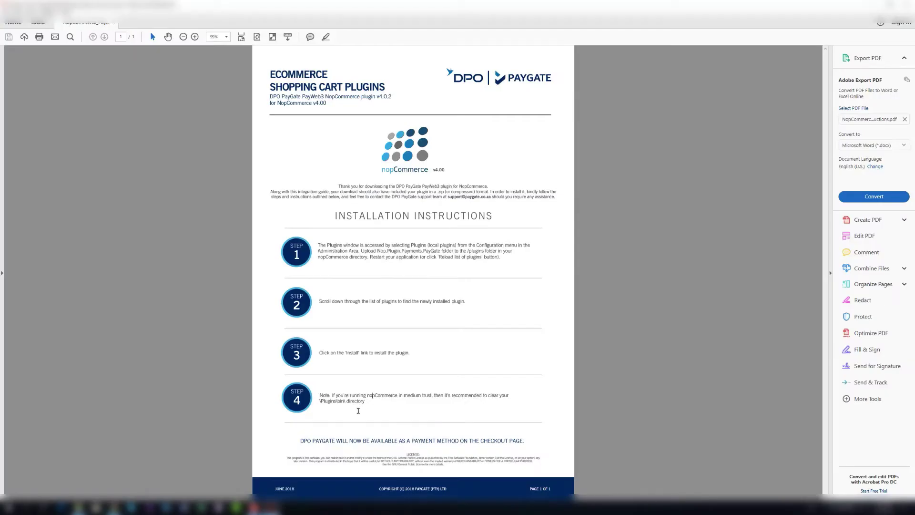
drag(375, 395, 369, 399)
drag(380, 399, 360, 401)
click(366, 401)
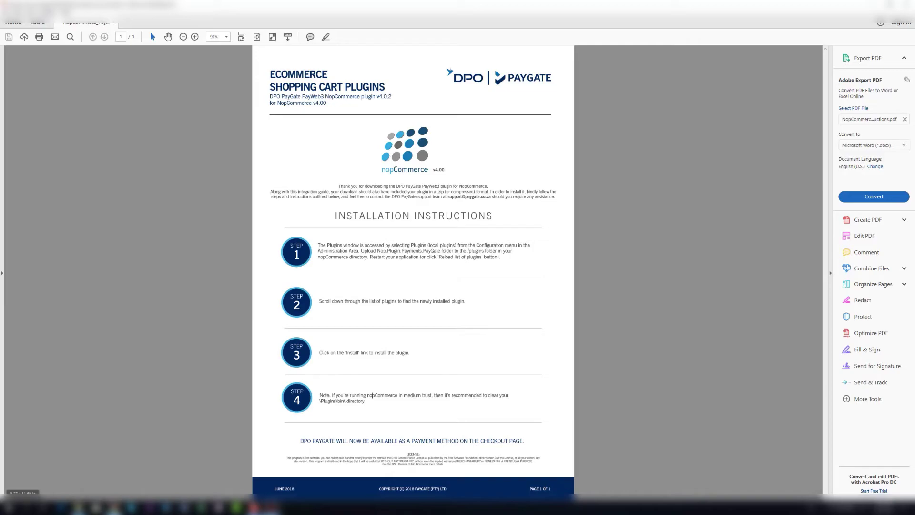
click(113, 507)
- Configure PayGate with Use Sandbox ticked, the merchant PayGate ID and encryption key, and save
scroll(474, 287, down, 12)
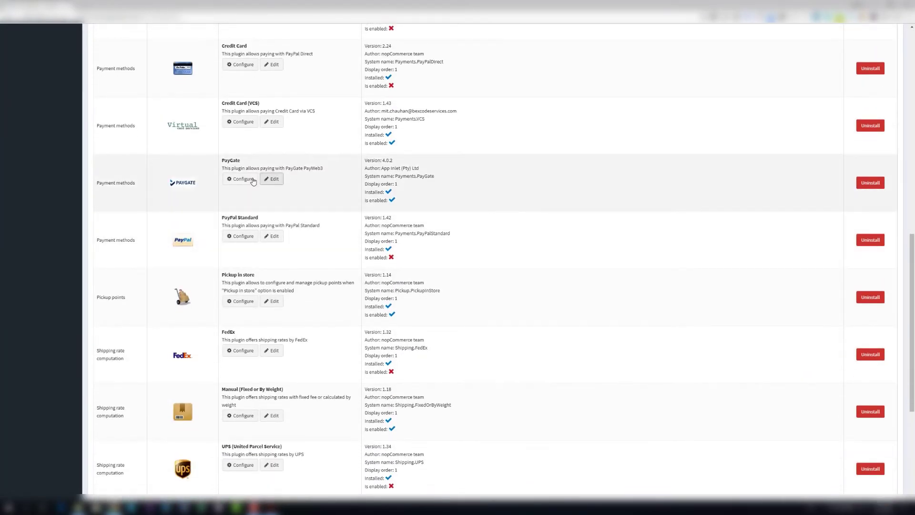
click(241, 183)
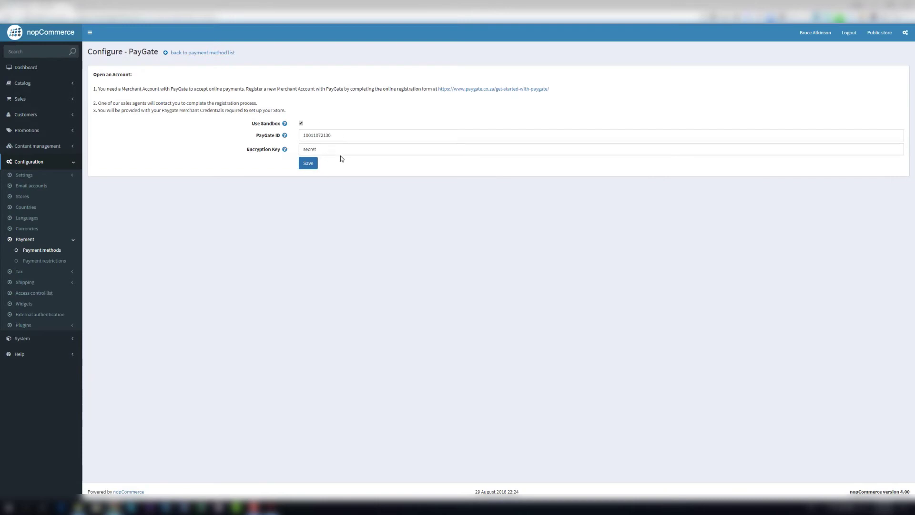
click(308, 163)
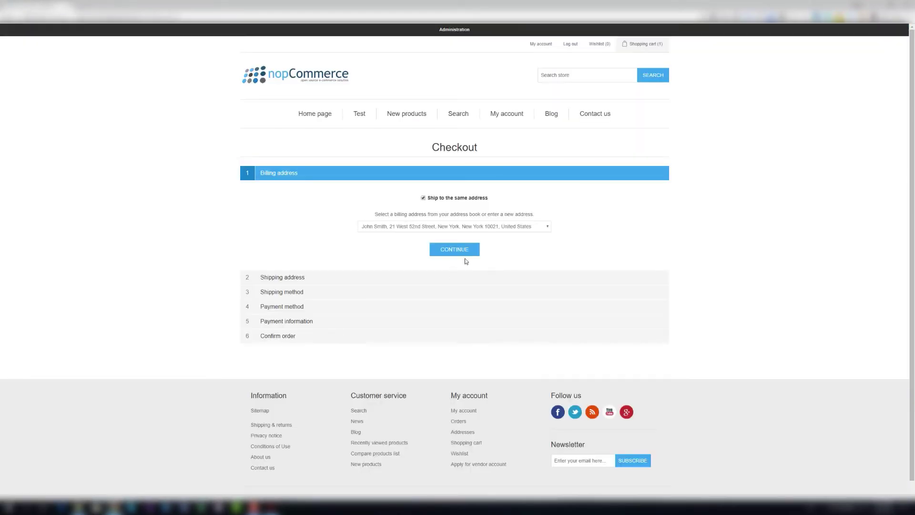
- Continue past billing address and shipping method, then pick PayGate as the payment method
click(467, 251)
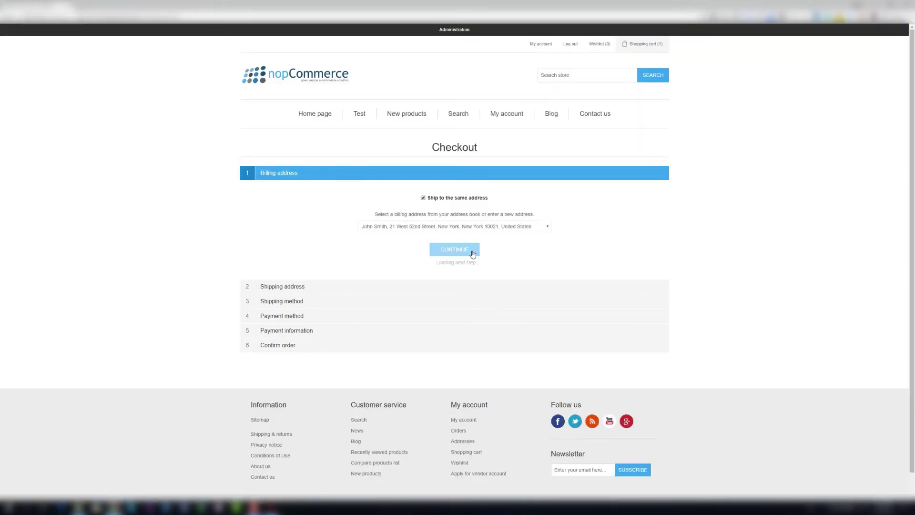
click(468, 288)
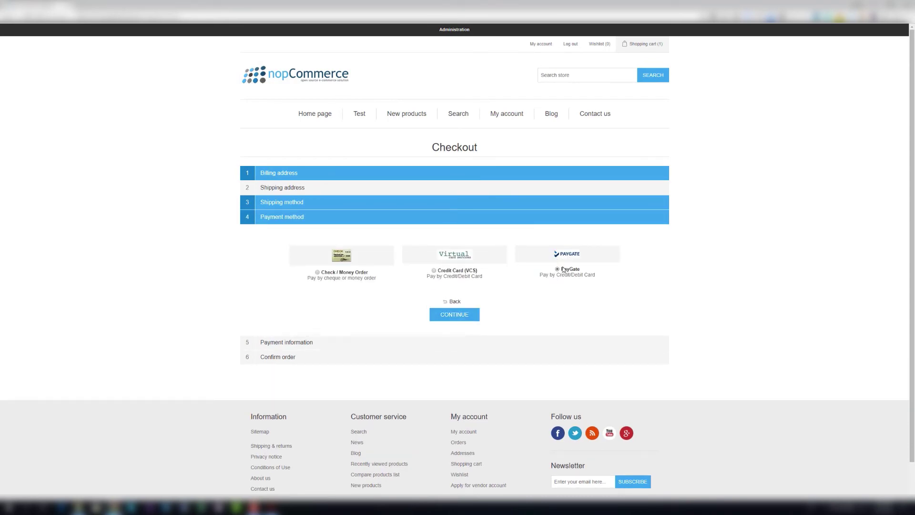
click(470, 316)
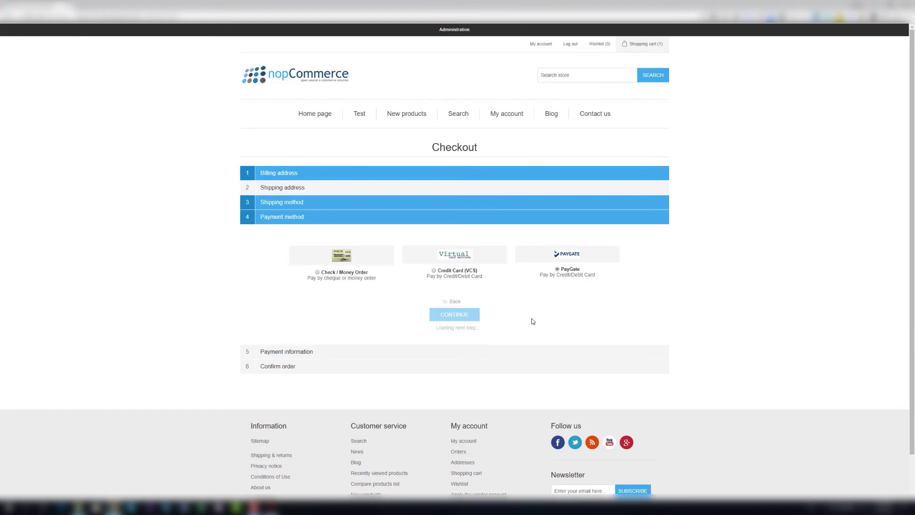